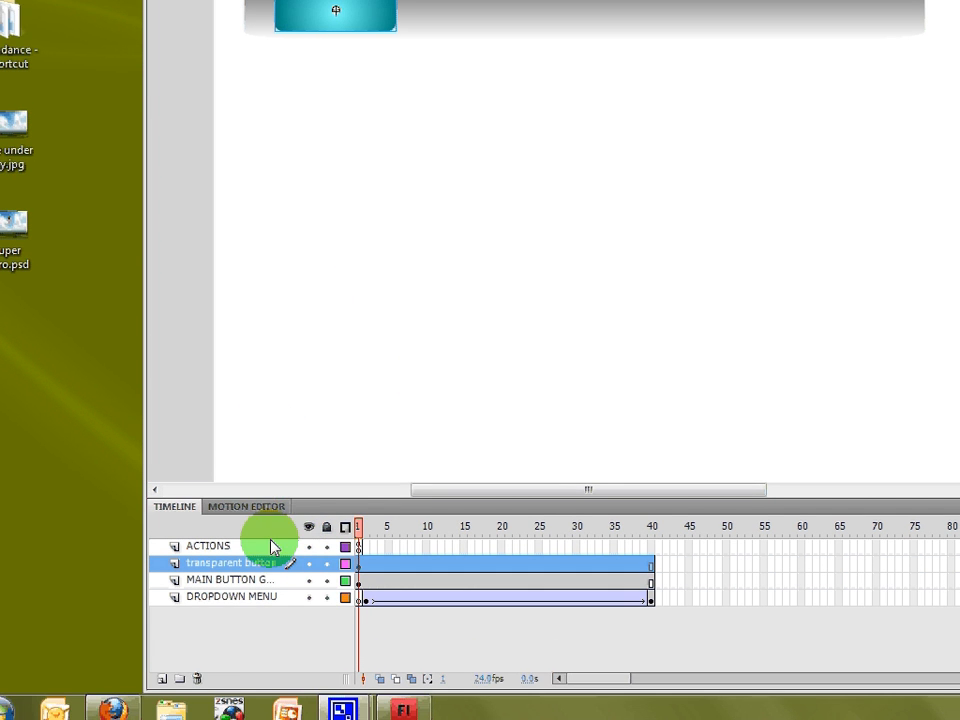
# - Add a new layer above the transparent button layer and name it label
pyautogui.click(191, 667)
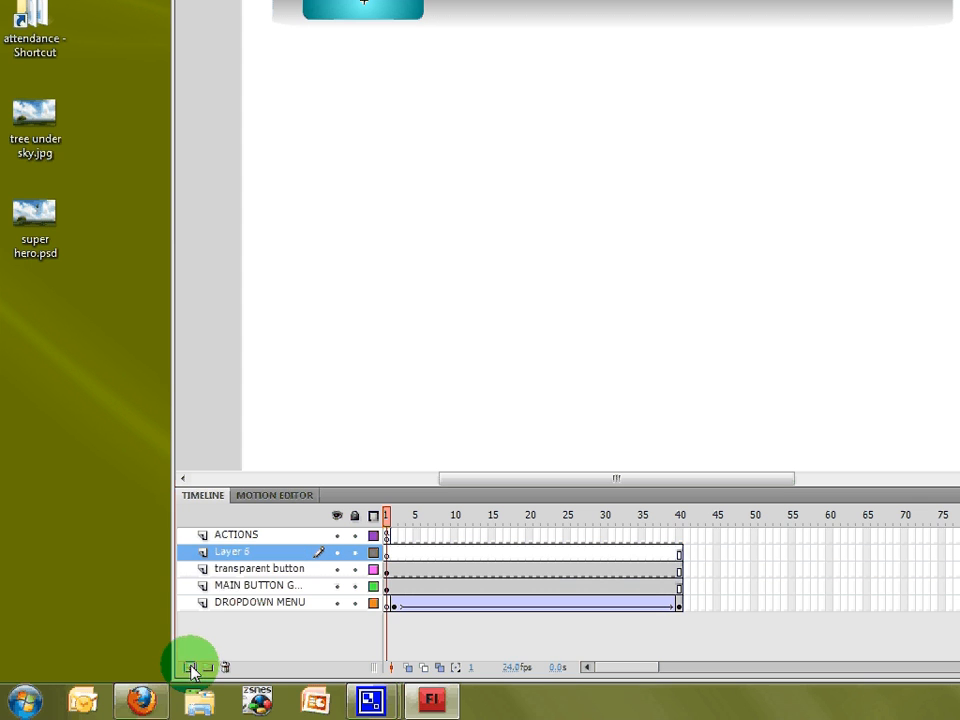
pyautogui.doubleClick(230, 553)
pyautogui.press('BackSpace')
pyautogui.write('la')
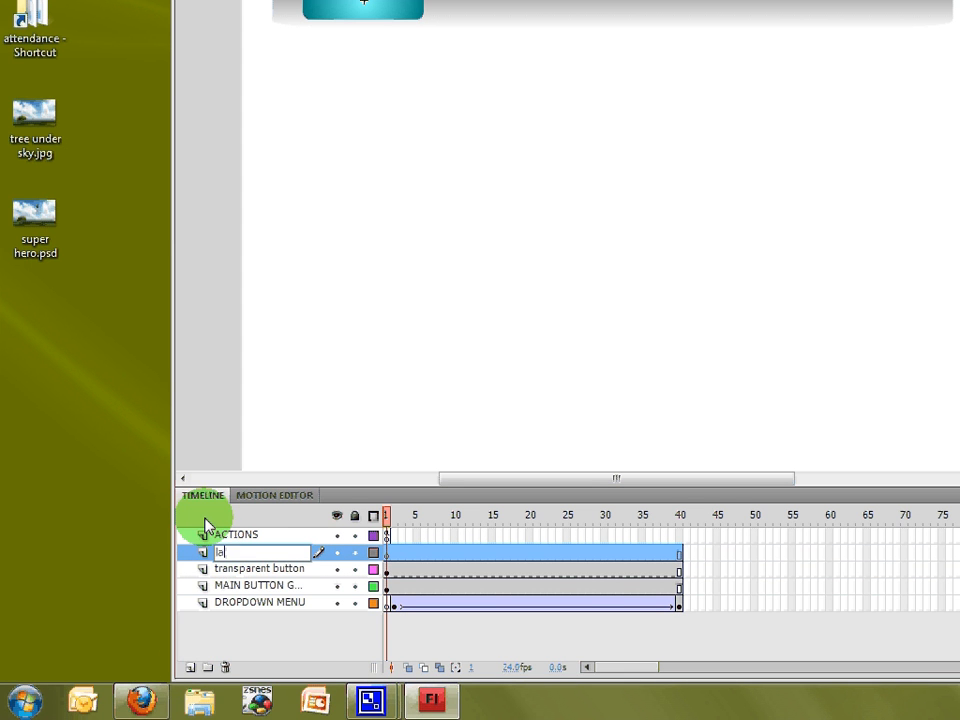
pyautogui.write('bel')
pyautogui.press('Return')
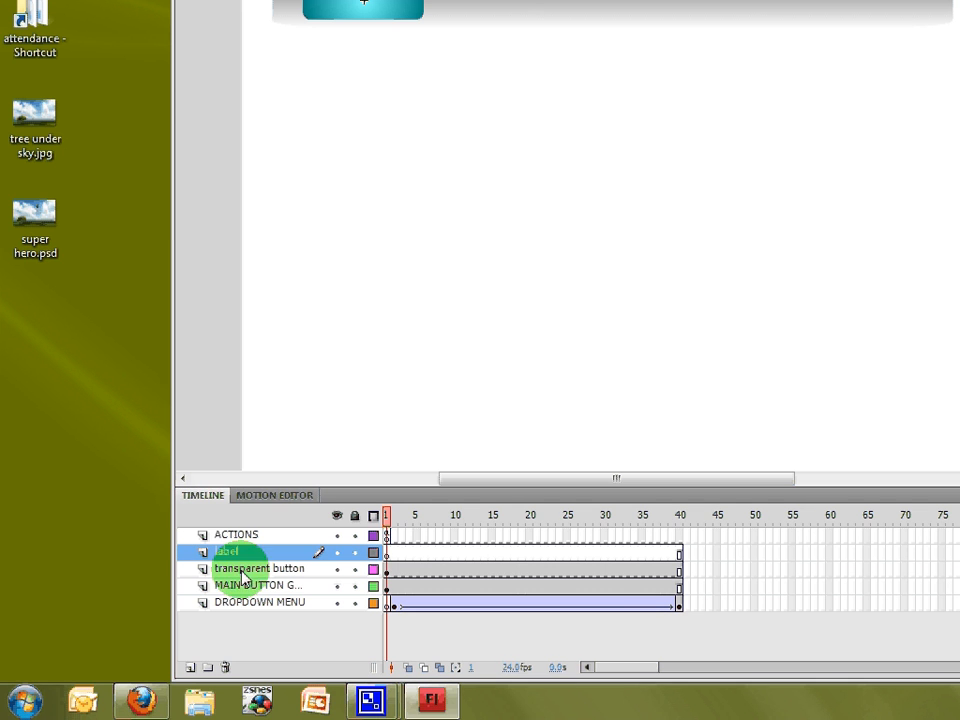
# - Insert a keyframe at frame 2 of the label layer
pyautogui.click(395, 555)
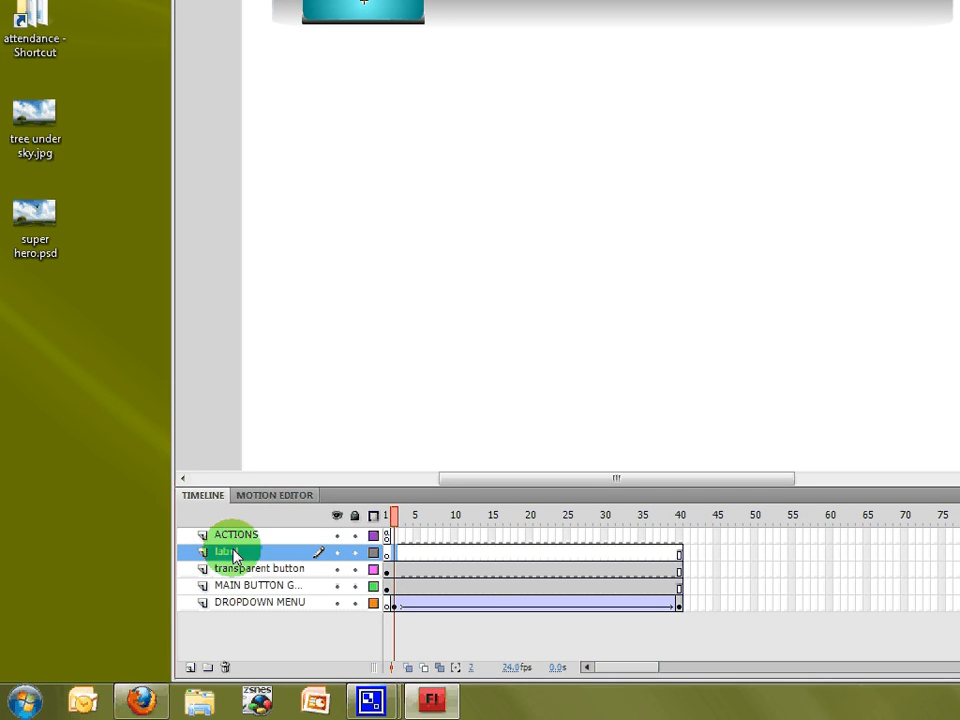
pyautogui.click(392, 590)
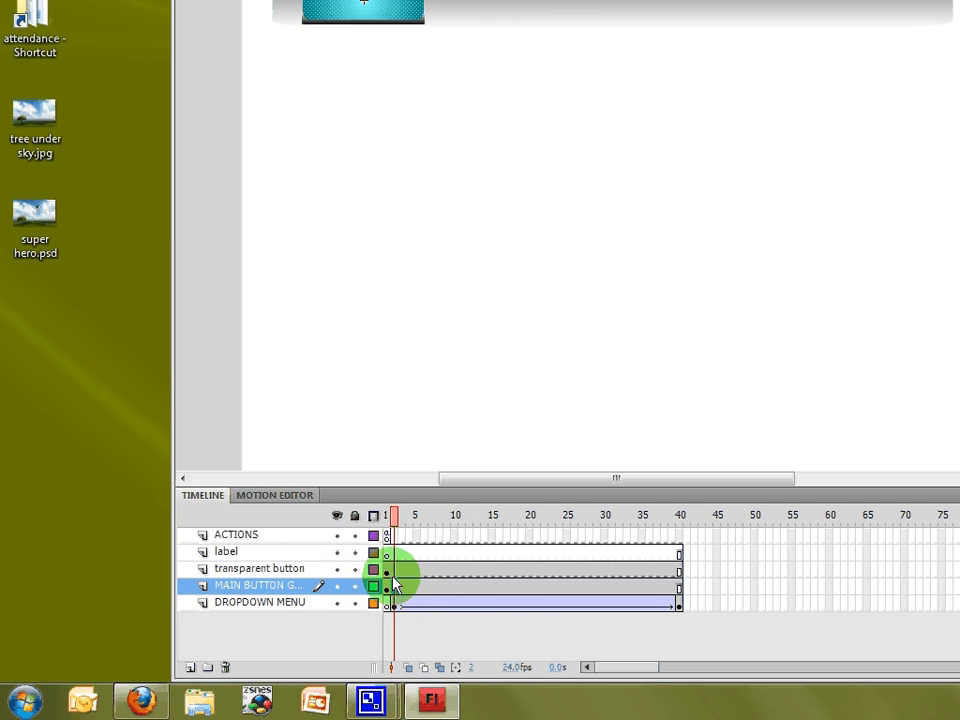
pyautogui.click(395, 555)
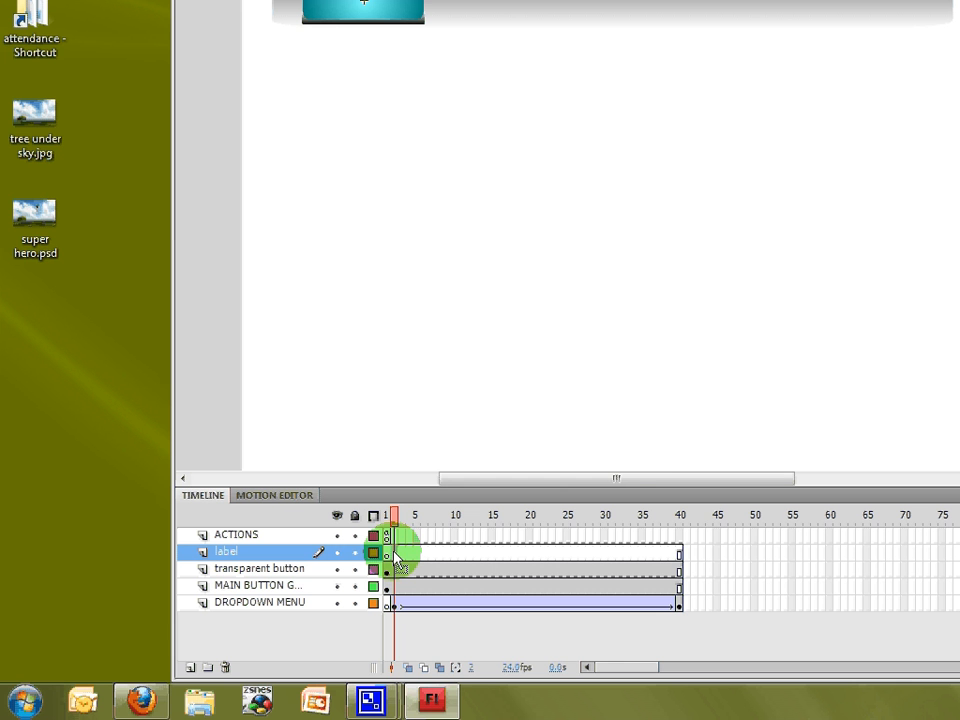
pyautogui.rightClick(396, 556)
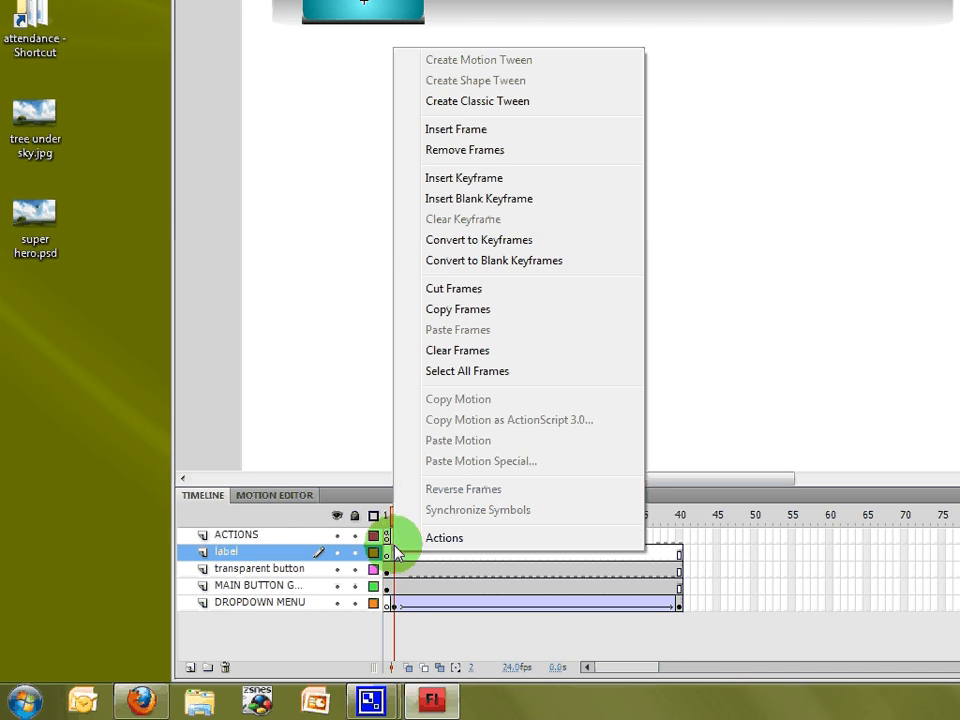
pyautogui.click(455, 180)
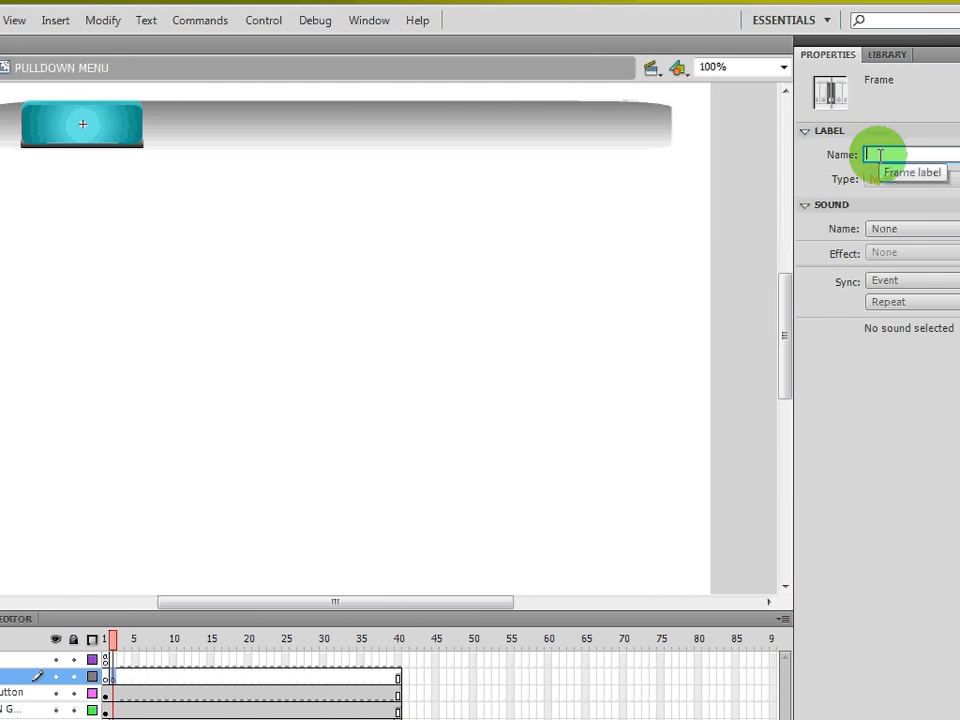
# - Give the frame 2 keyframe on the label layer the frame label menudown
pyautogui.write('menudo')
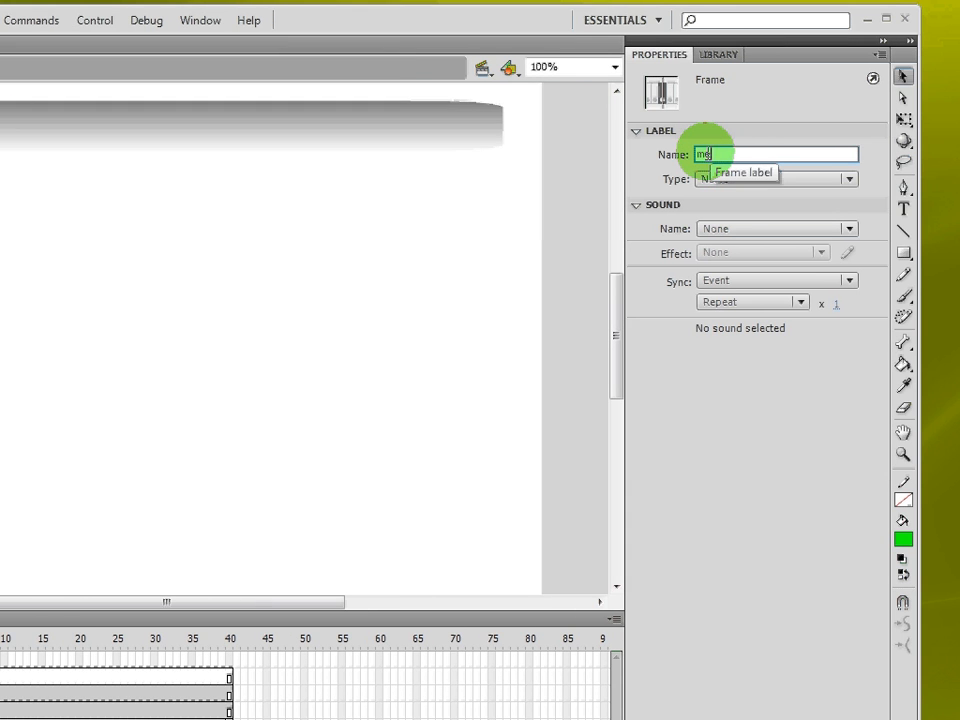
pyautogui.write('wnh')
pyautogui.press('Return')
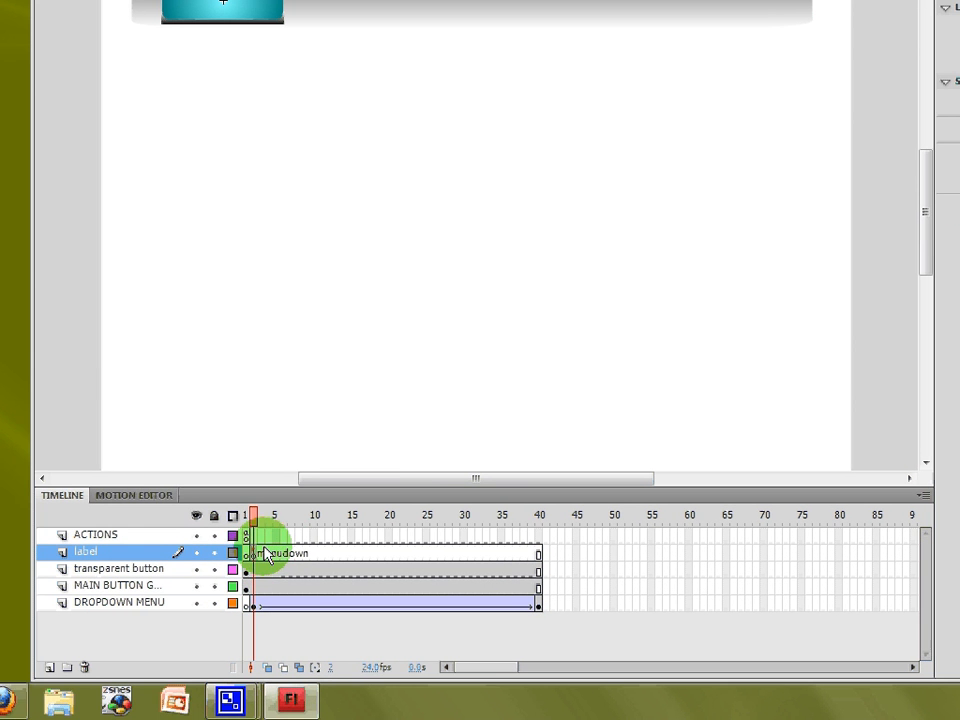
pyautogui.click(261, 556)
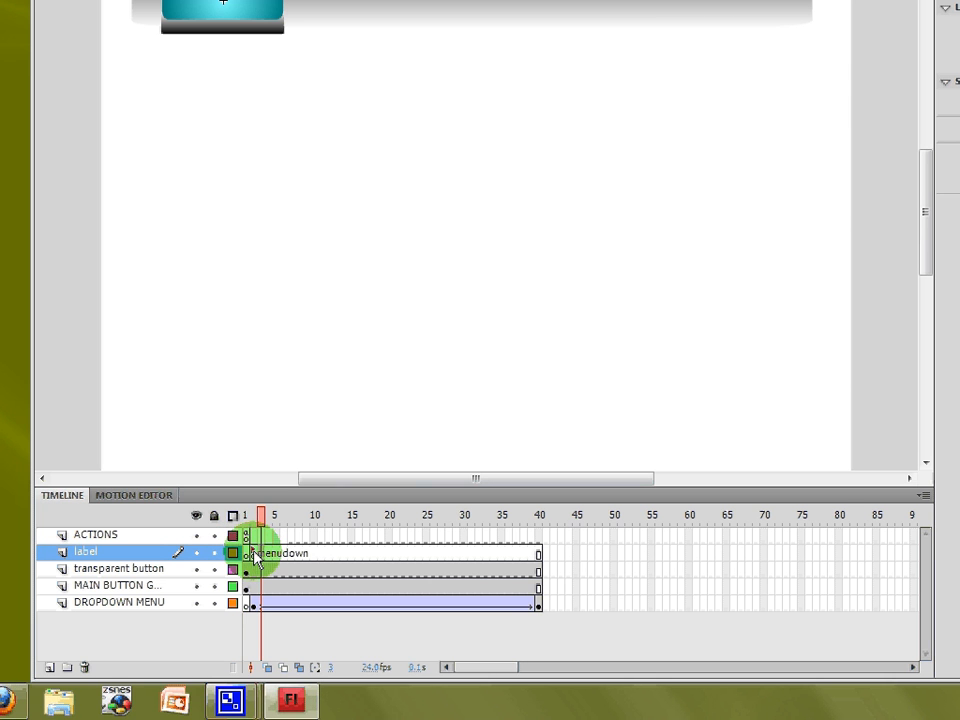
pyautogui.click(254, 557)
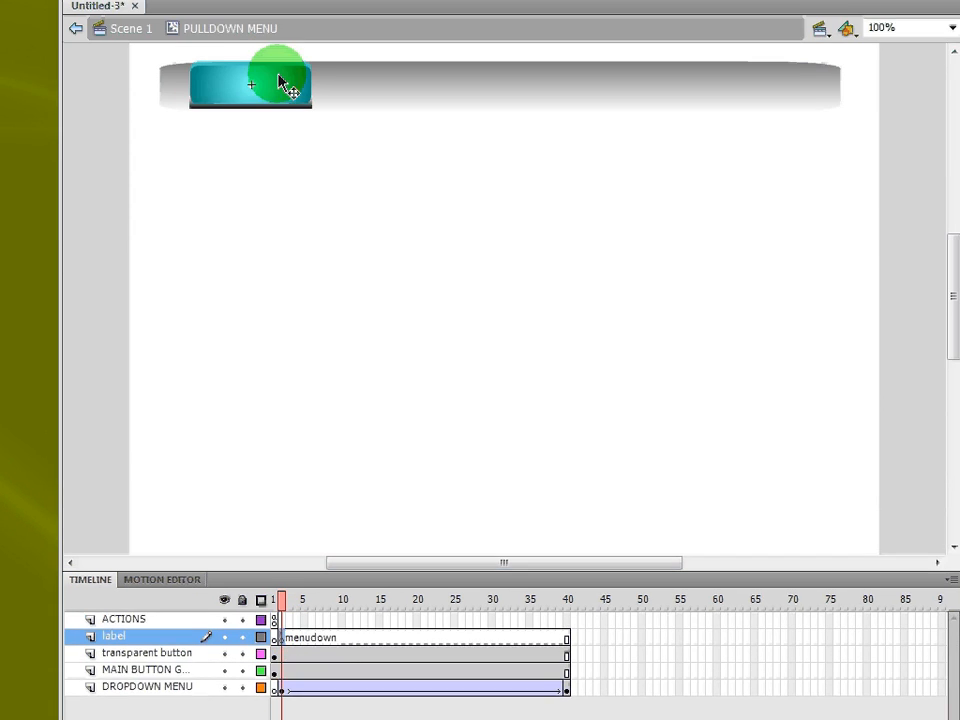
# - Open the script of the transparent button on the stage and begin an on(rollOver){ handler
pyautogui.click(280, 85)
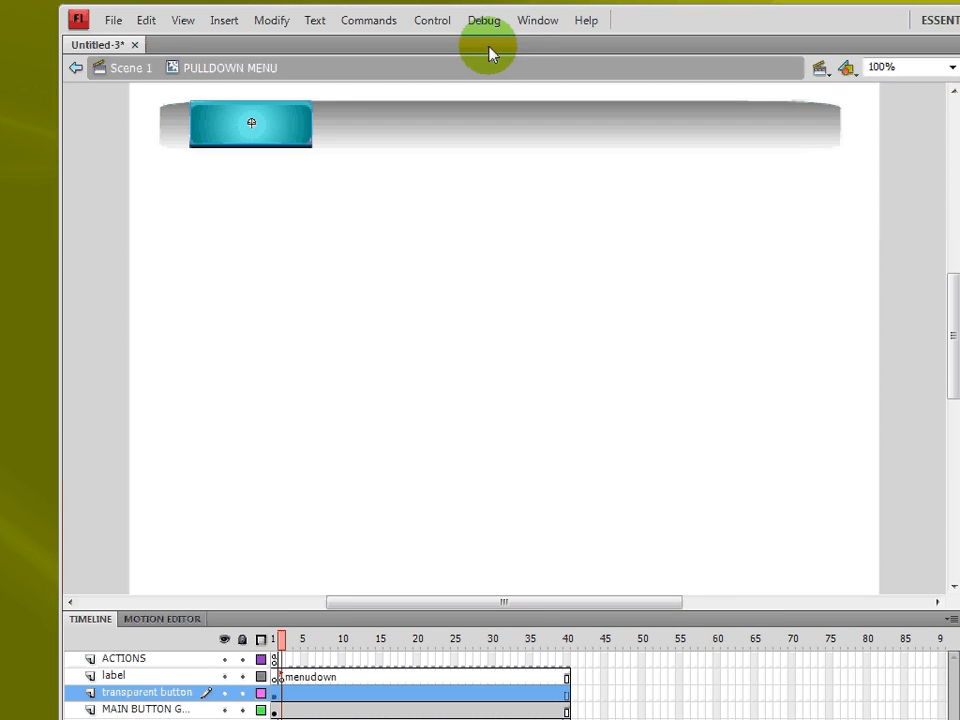
pyautogui.click(522, 28)
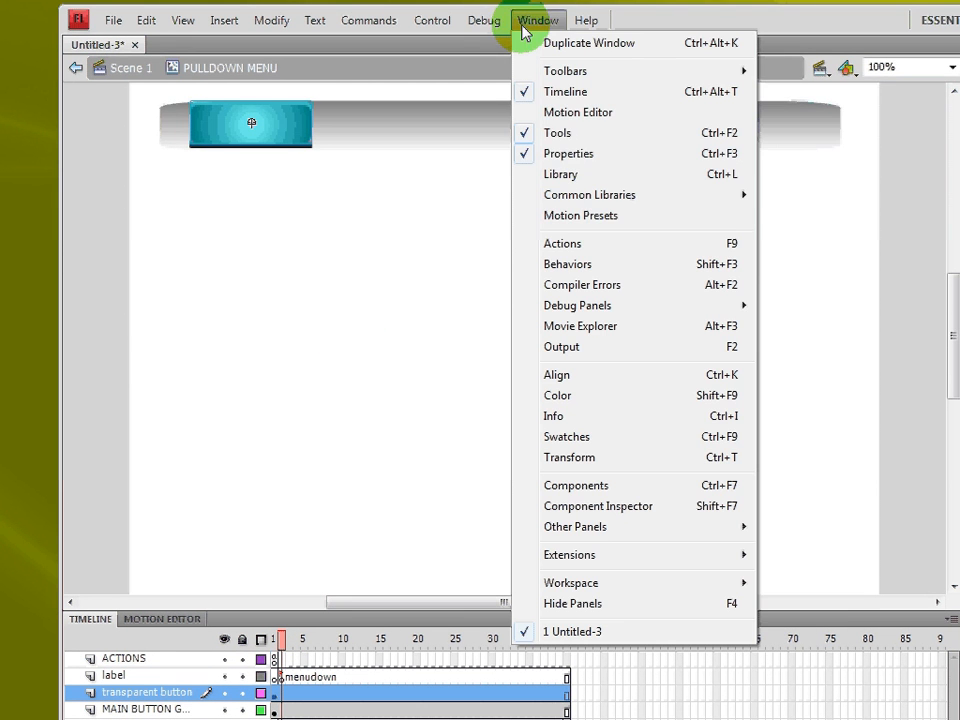
pyautogui.click(578, 246)
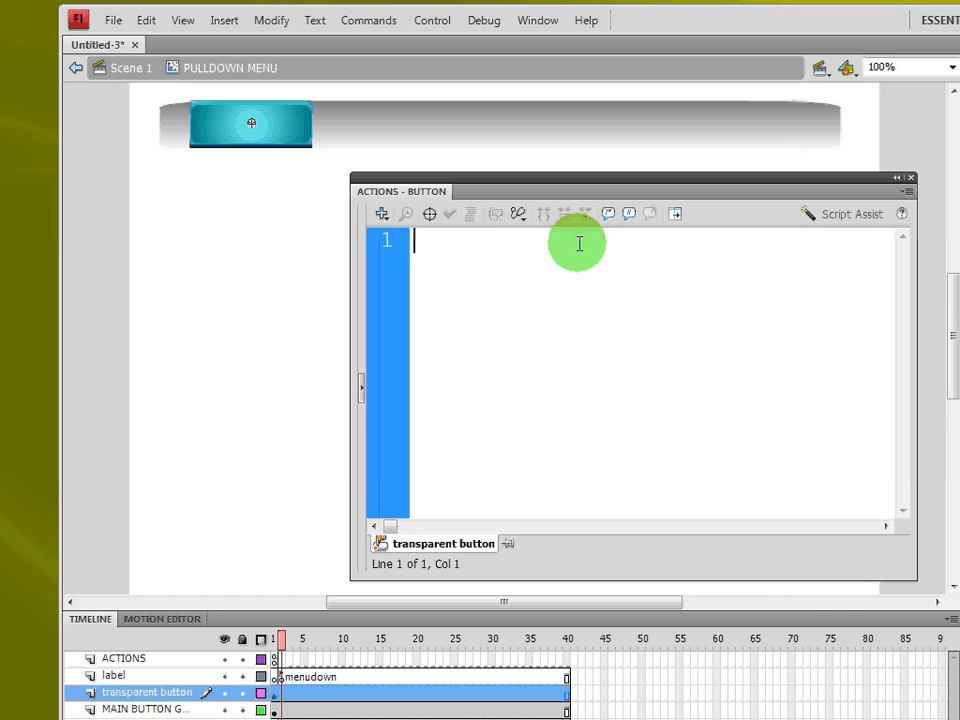
pyautogui.write('on(')
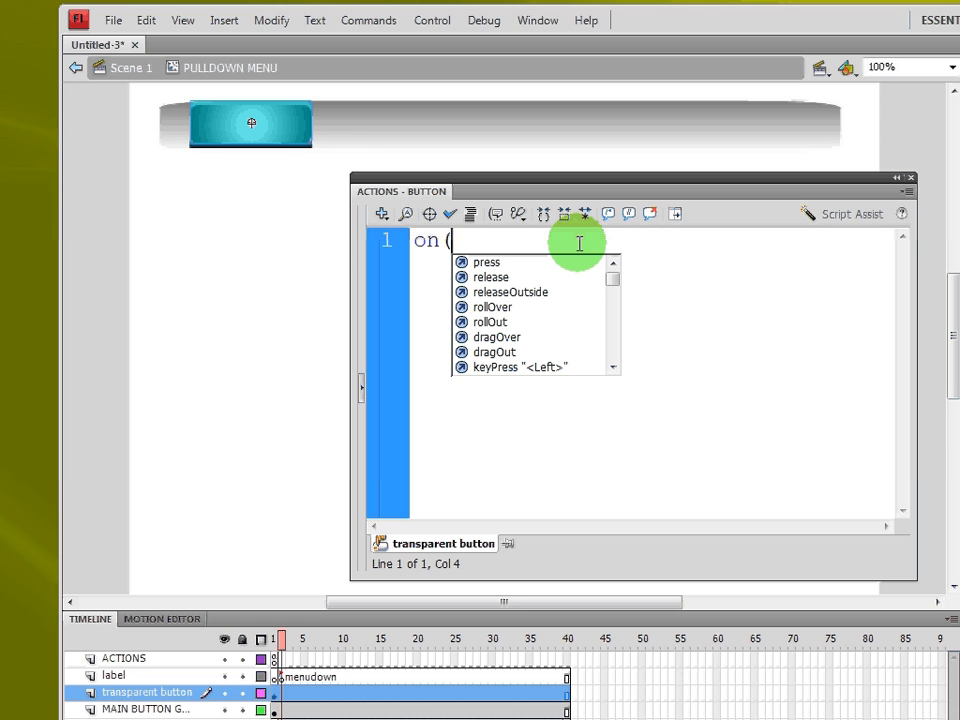
pyautogui.write('rollO')
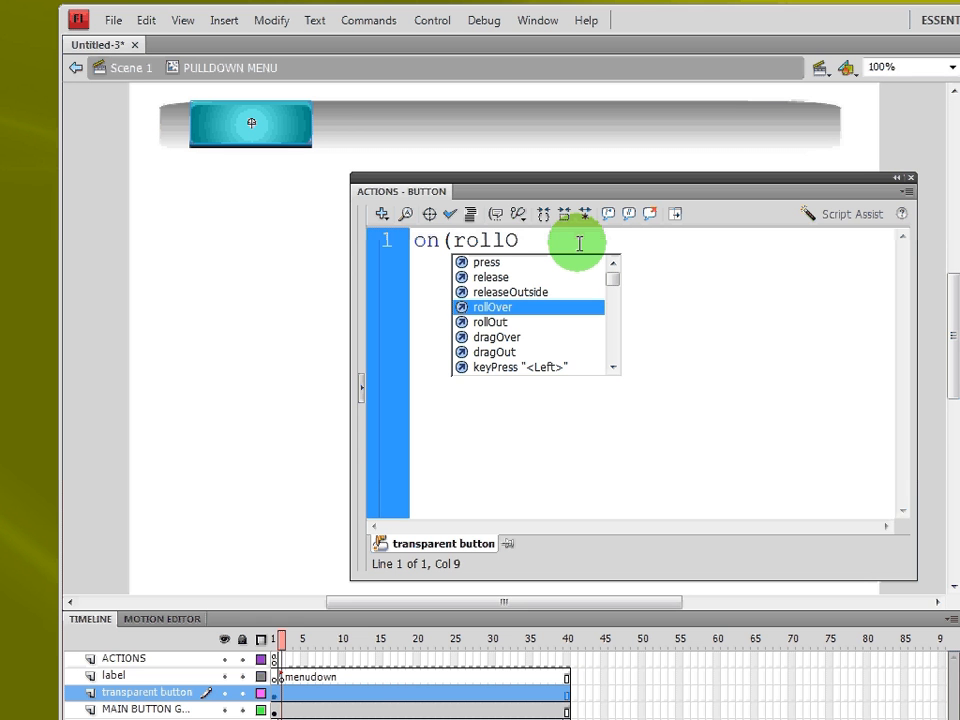
pyautogui.write('vver')
pyautogui.press('BackSpace')
pyautogui.press('BackSpace')
pyautogui.write('r) {')
pyautogui.press('Return')
pyautogui.press('Return')
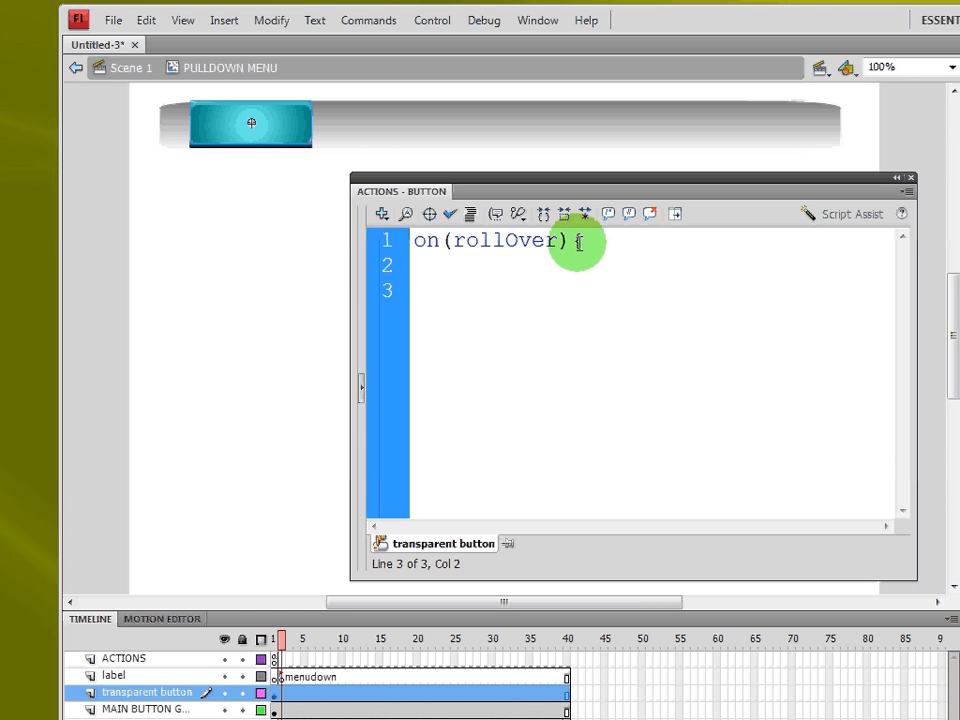
# - Complete the rollOver handler with gotoAndPlay("menudown"); and a closing brace, and put the script editor away
pyautogui.write('}')
pyautogui.press('Up')
pyautogui.press('Tab')
pyautogui.write('goto')
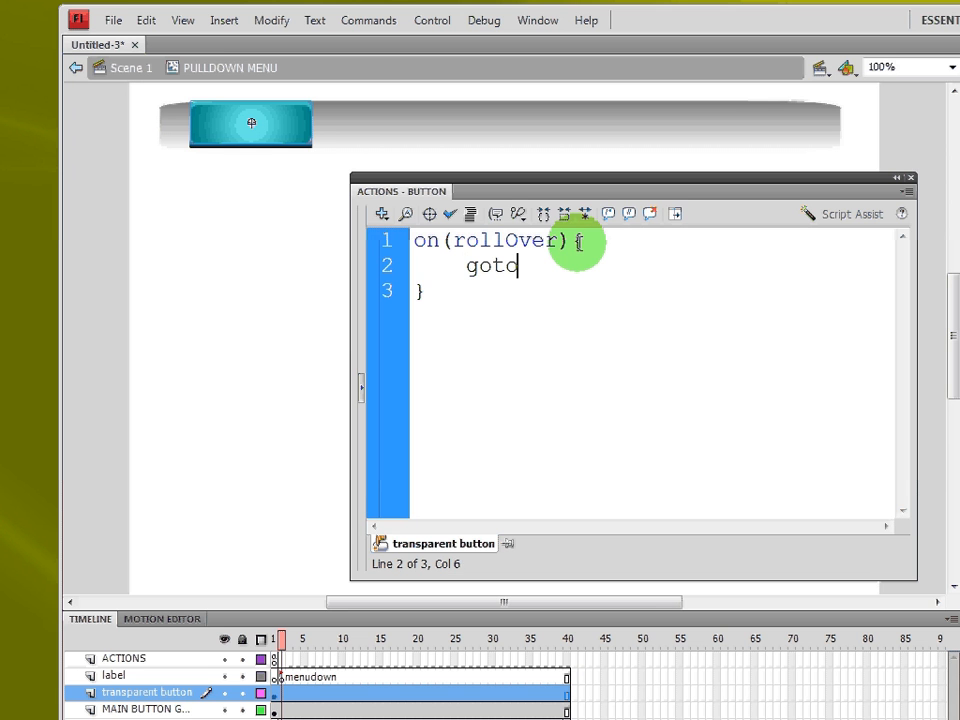
pyautogui.write('AndPlay(')
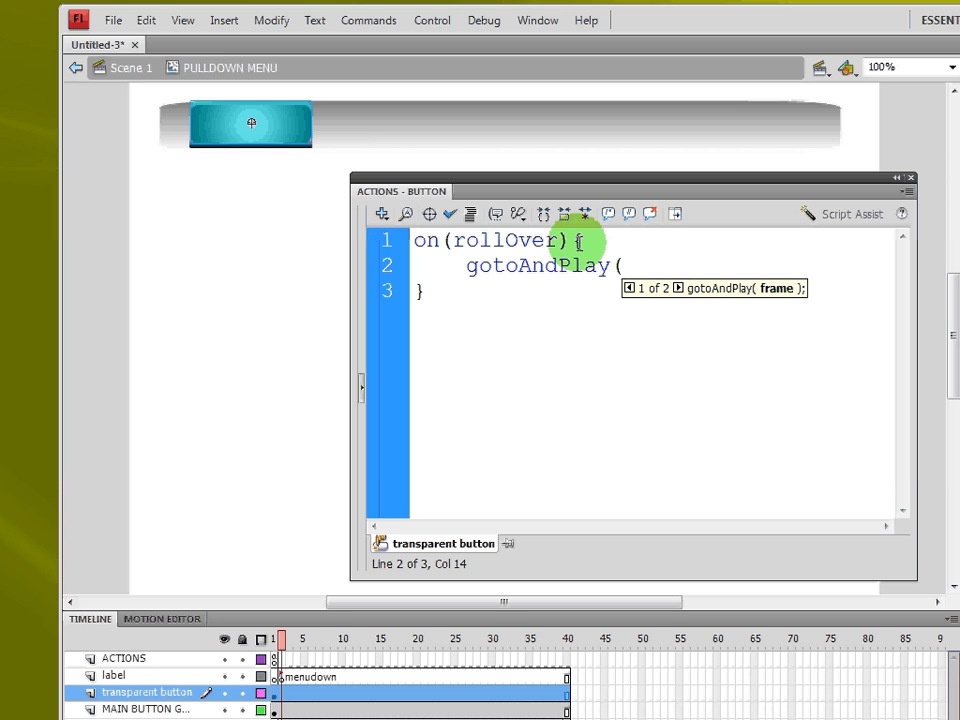
pyautogui.write('"menn')
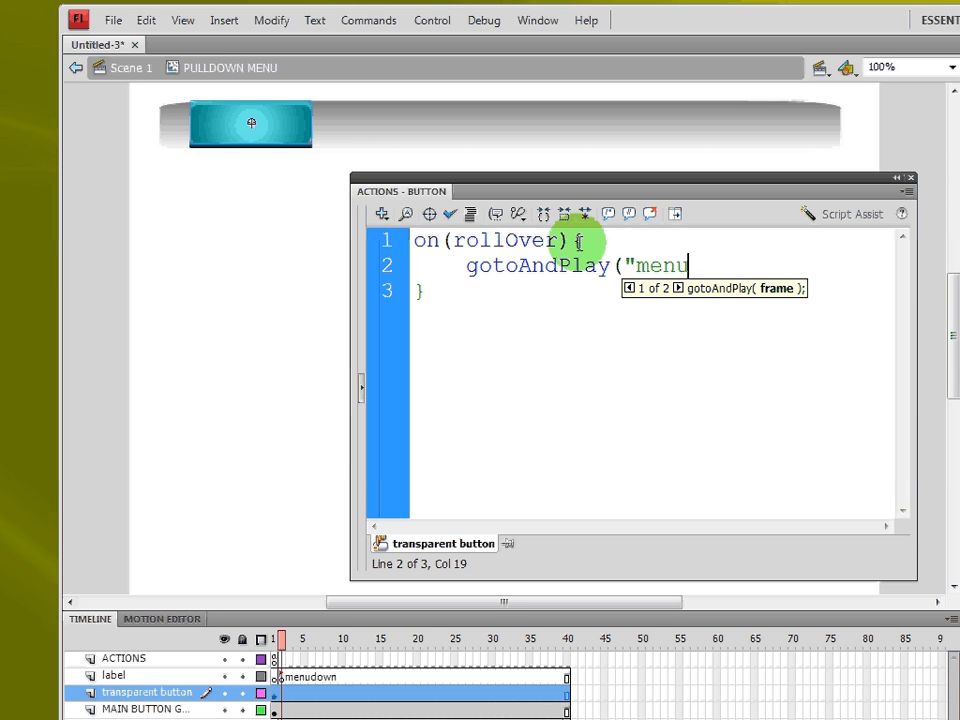
pyautogui.write('down"')
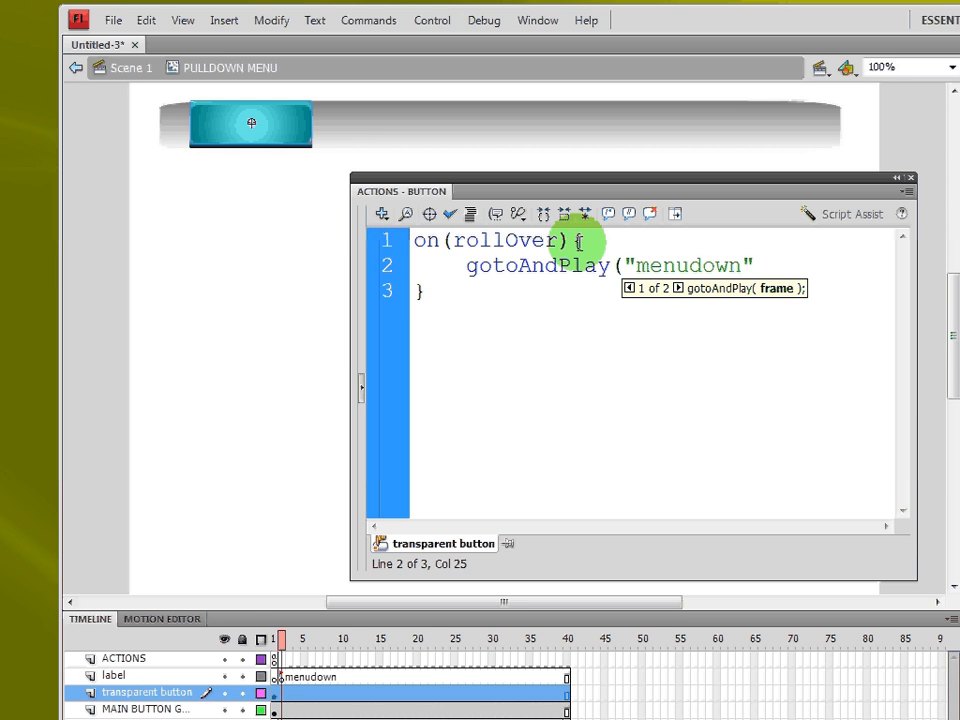
pyautogui.write(');')
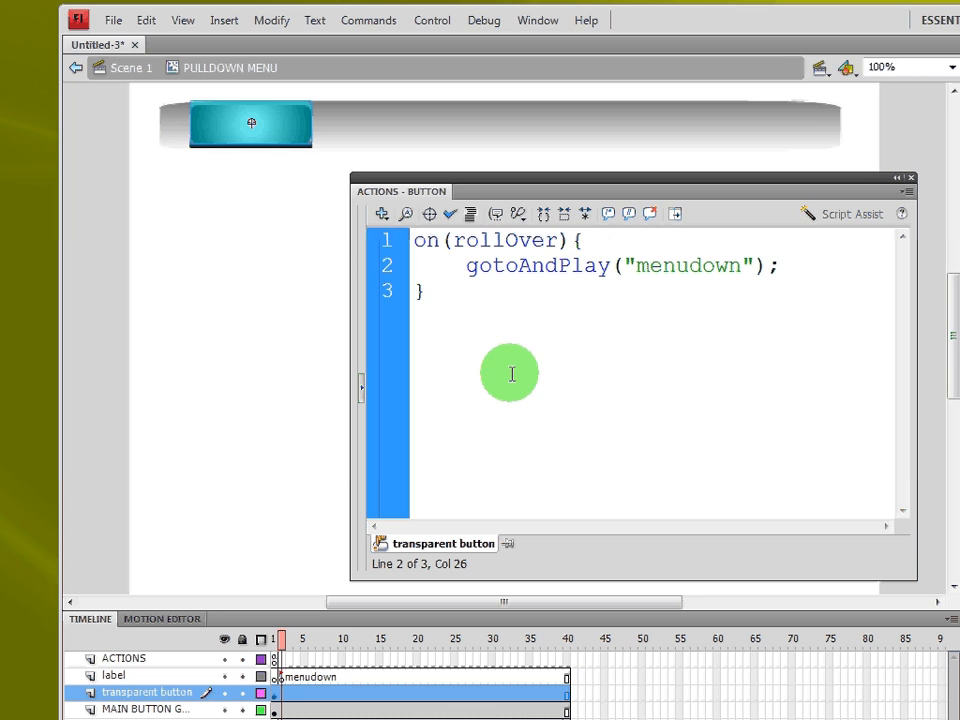
pyautogui.click(826, 178)
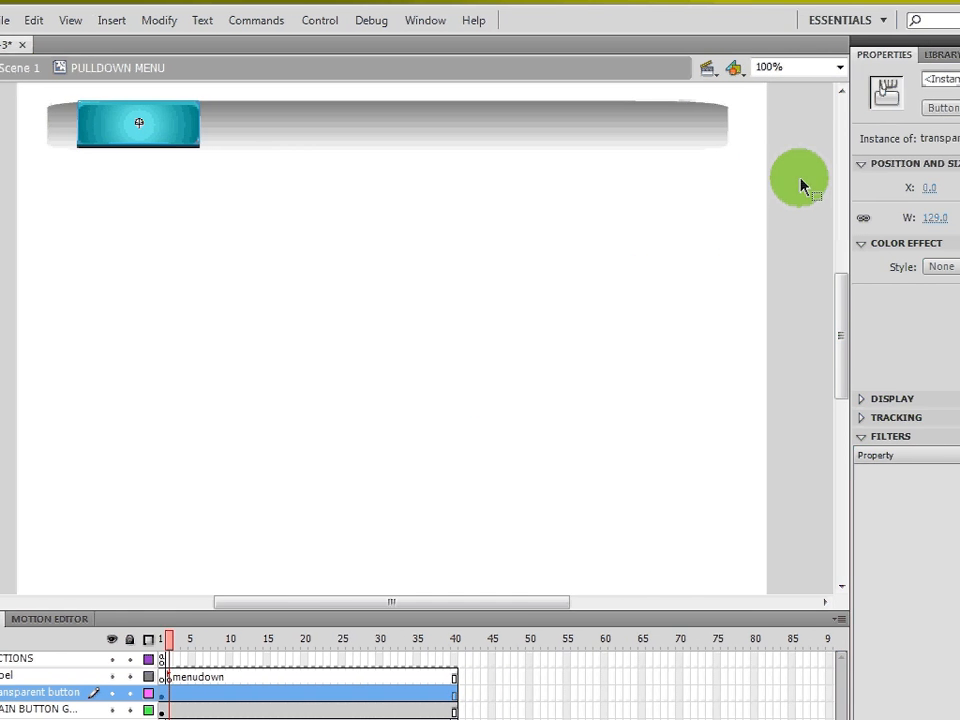
# - Test the movie to check how the dropdown responds to rolling over the button, and close the preview
pyautogui.hotkey('ctrl', 'Return')
pyautogui.moveTo(246, 208)
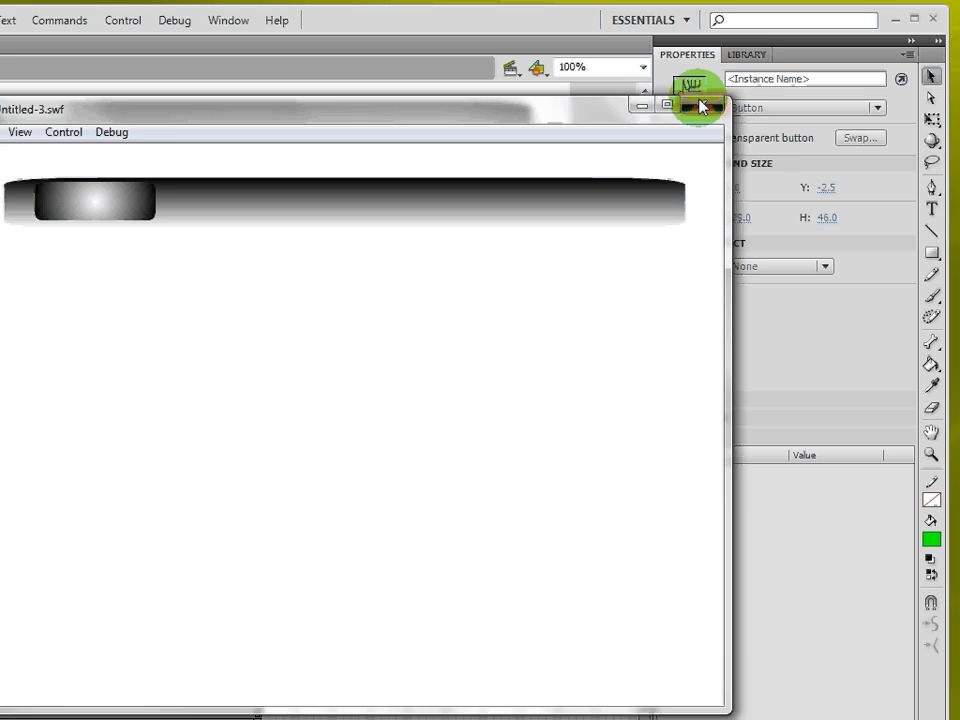
pyautogui.click(815, 104)
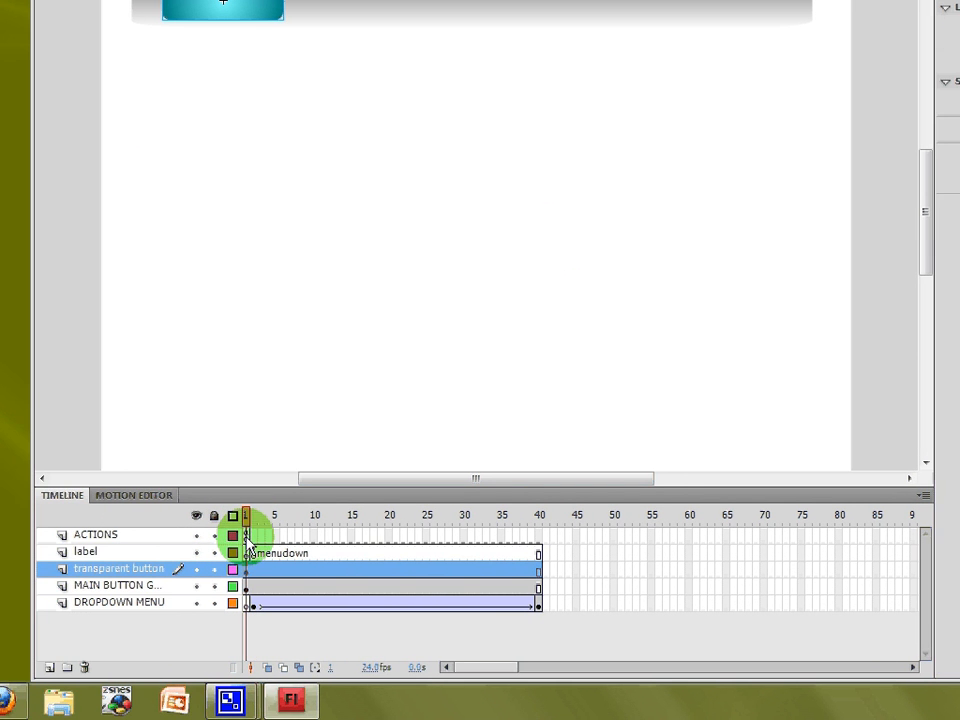
# - Insert a blank keyframe at frame 40 of the ACTIONS layer
pyautogui.click(246, 535)
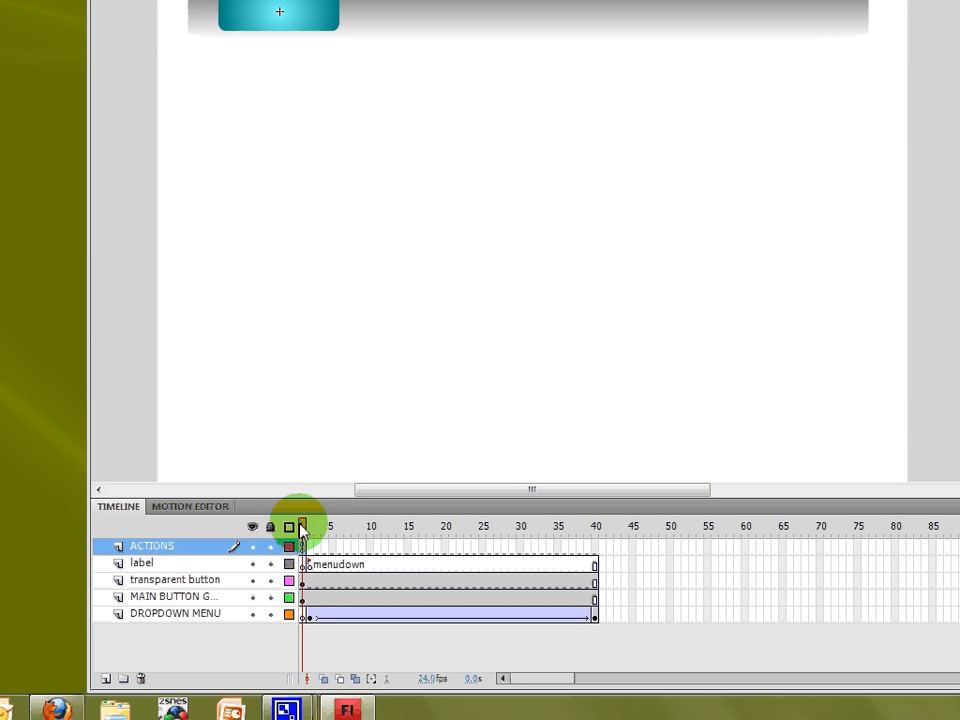
pyautogui.moveTo(301, 525); pyautogui.dragTo(157, 541)
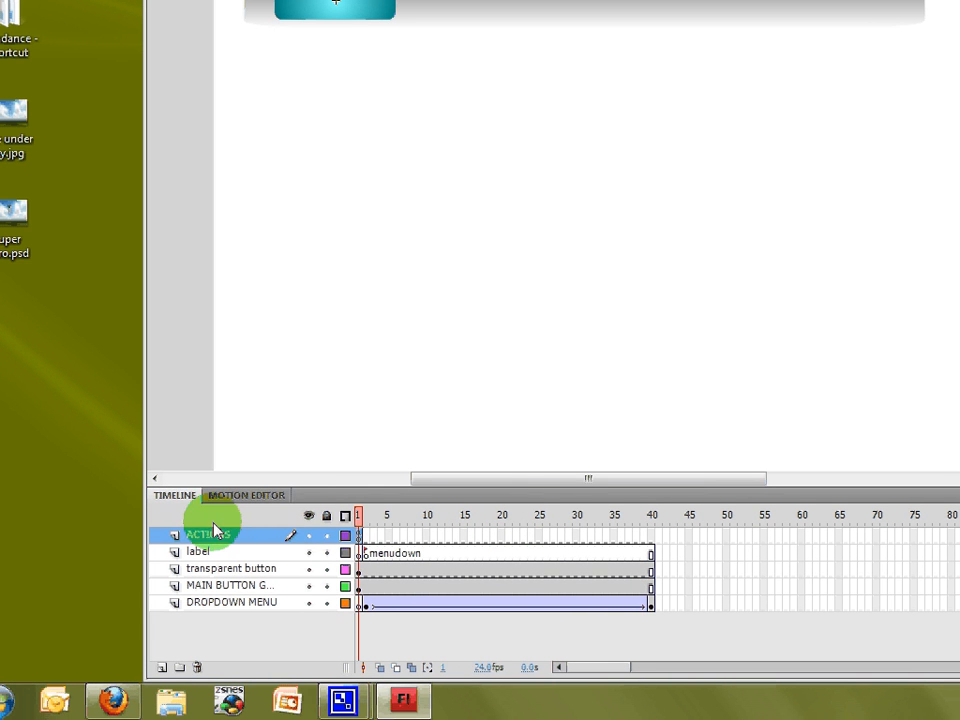
pyautogui.click(362, 536)
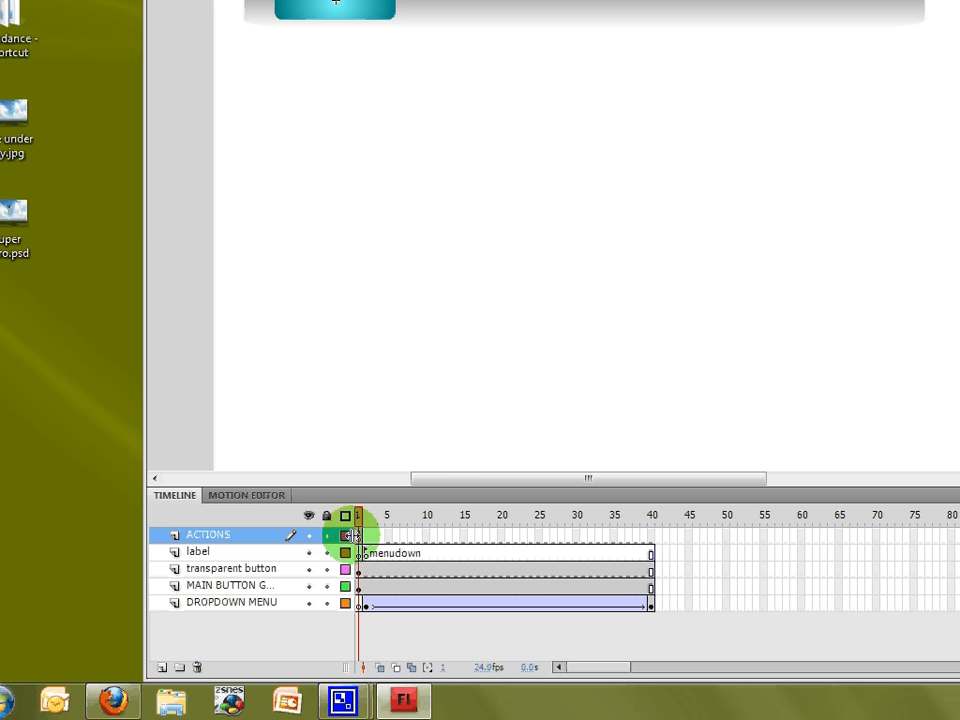
pyautogui.rightClick(652, 545)
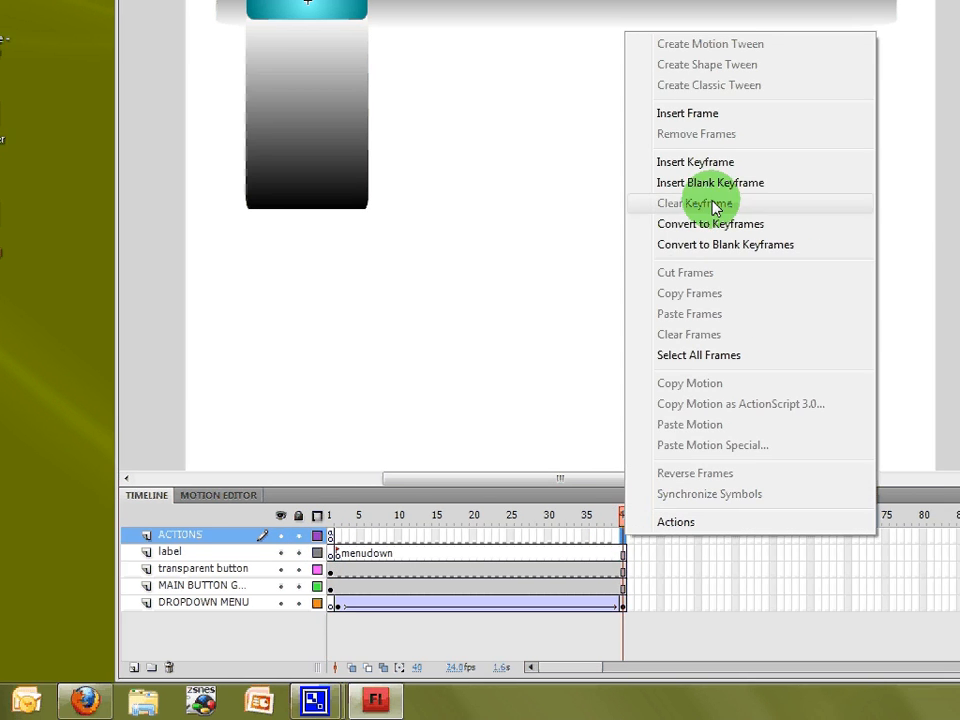
pyautogui.click(656, 184)
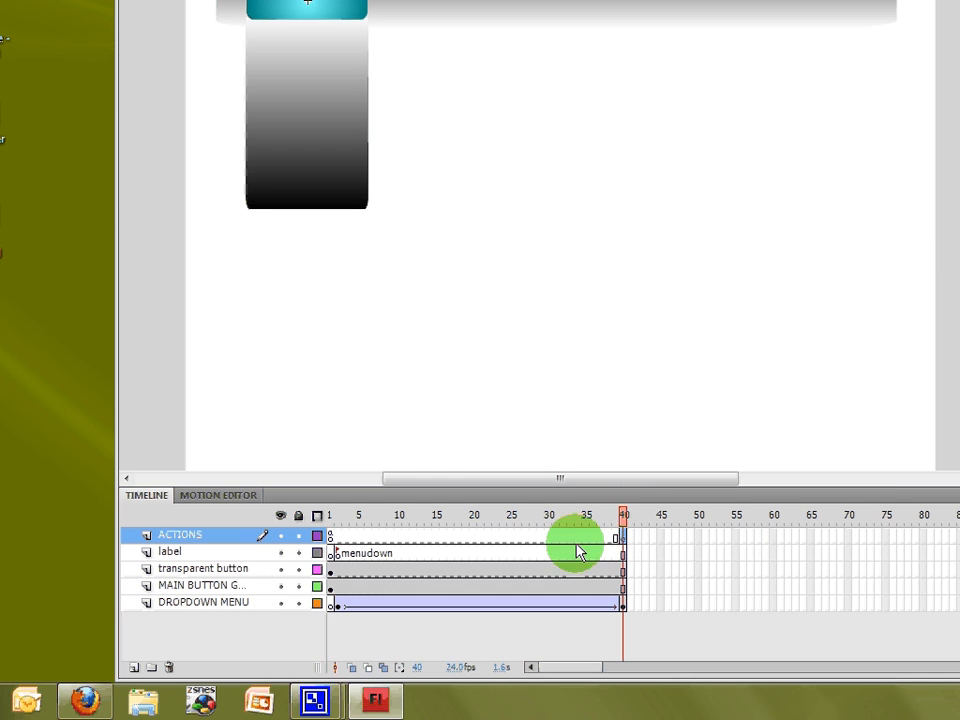
# - Add a stop(); action to frame 40 of the ACTIONS layer and put the script editor away
pyautogui.click(629, 550)
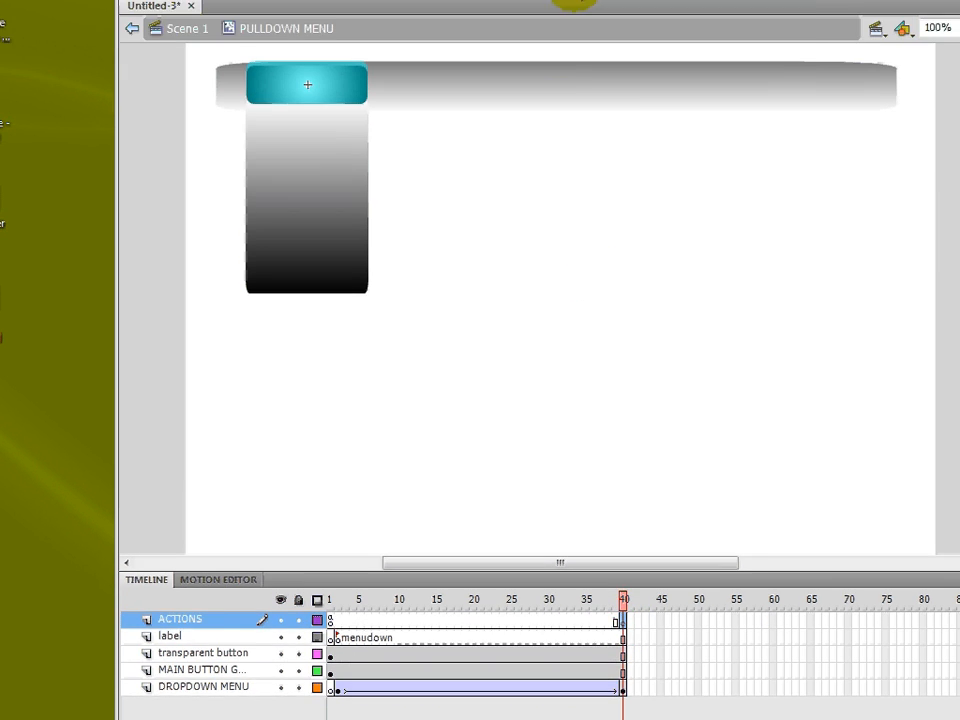
pyautogui.click(594, 20)
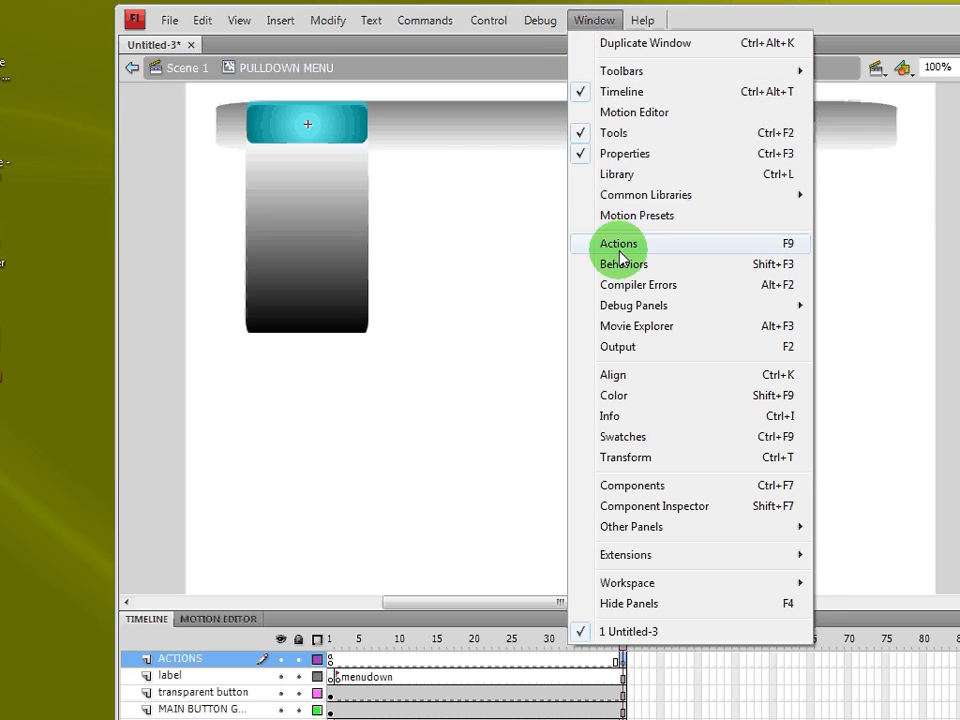
pyautogui.click(619, 246)
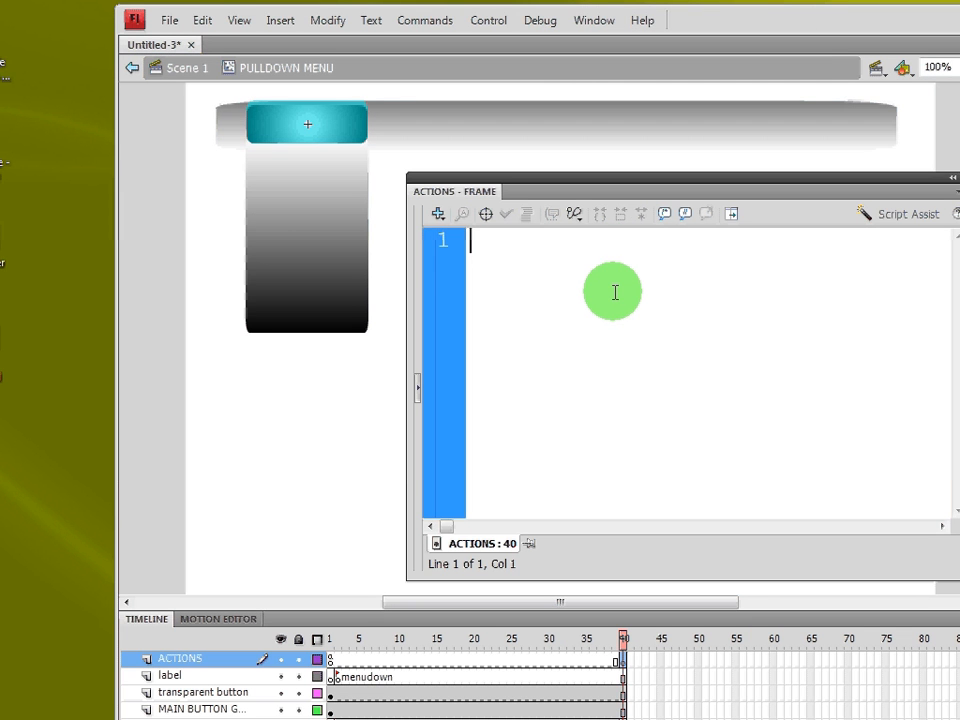
pyautogui.write('stop')
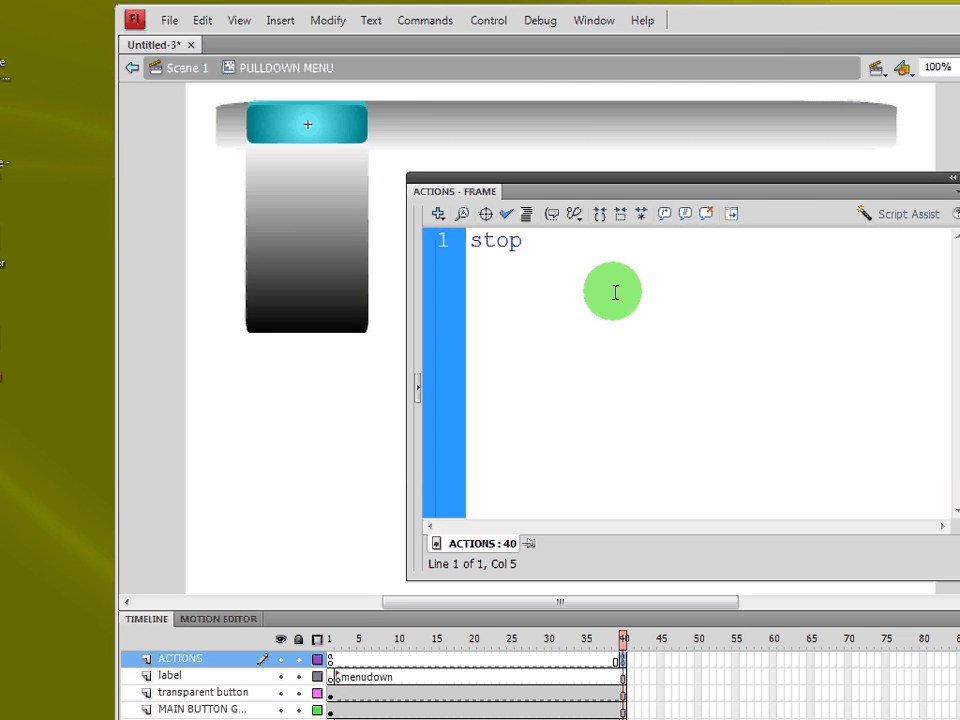
pyautogui.write('();')
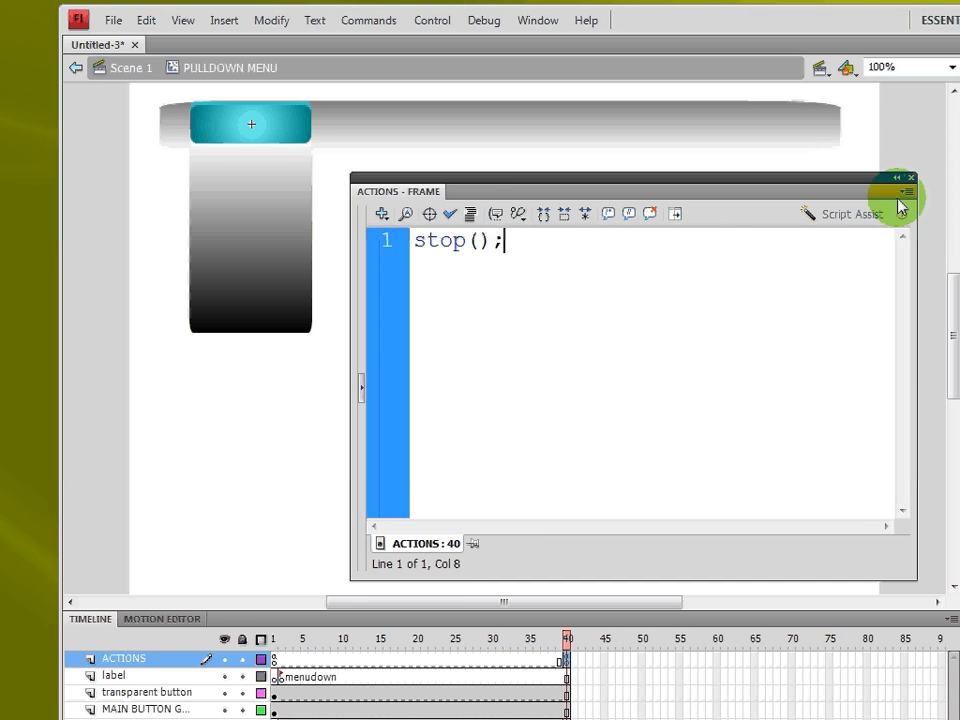
pyautogui.click(885, 180)
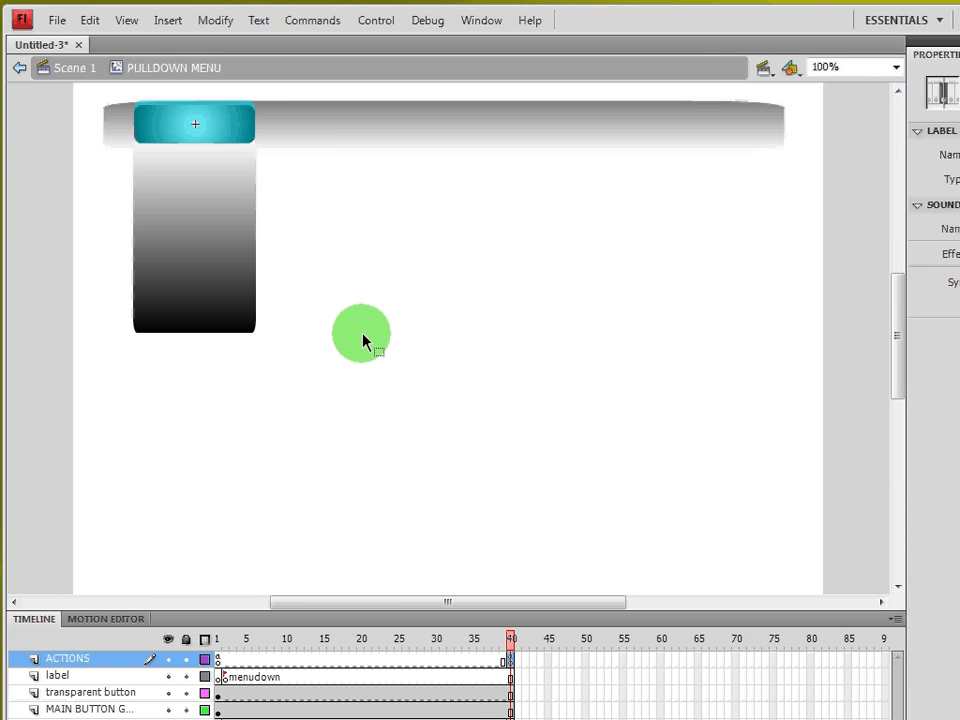
# - Test the movie to check whether the dropdown stops fully open after rolling over the button, and close the preview
pyautogui.hotkey('ctrl', 'Return')
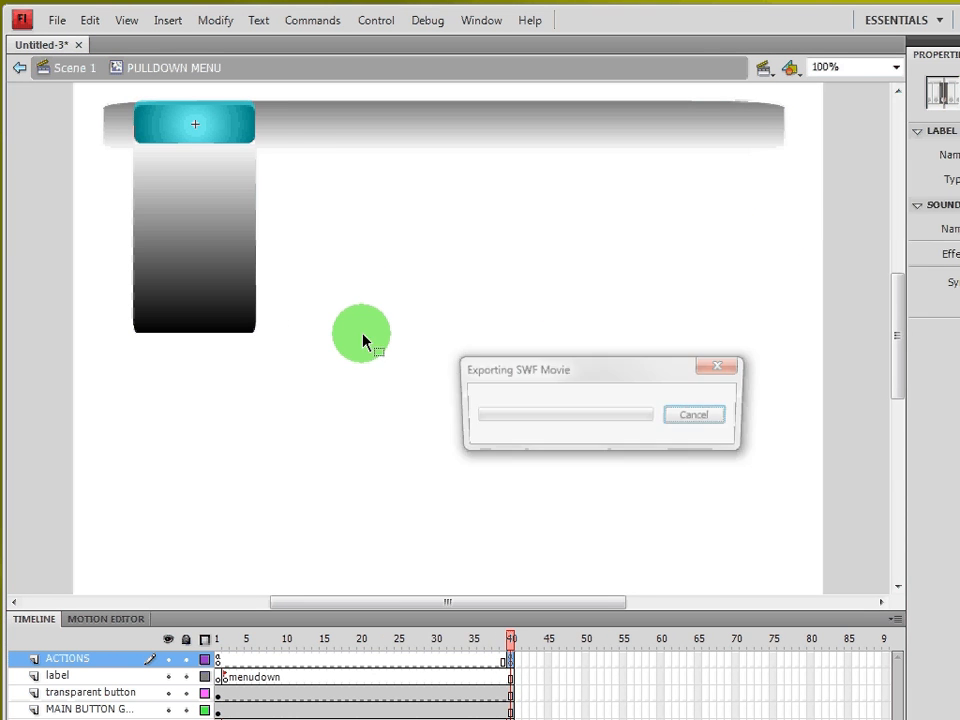
pyautogui.moveTo(356, 212)
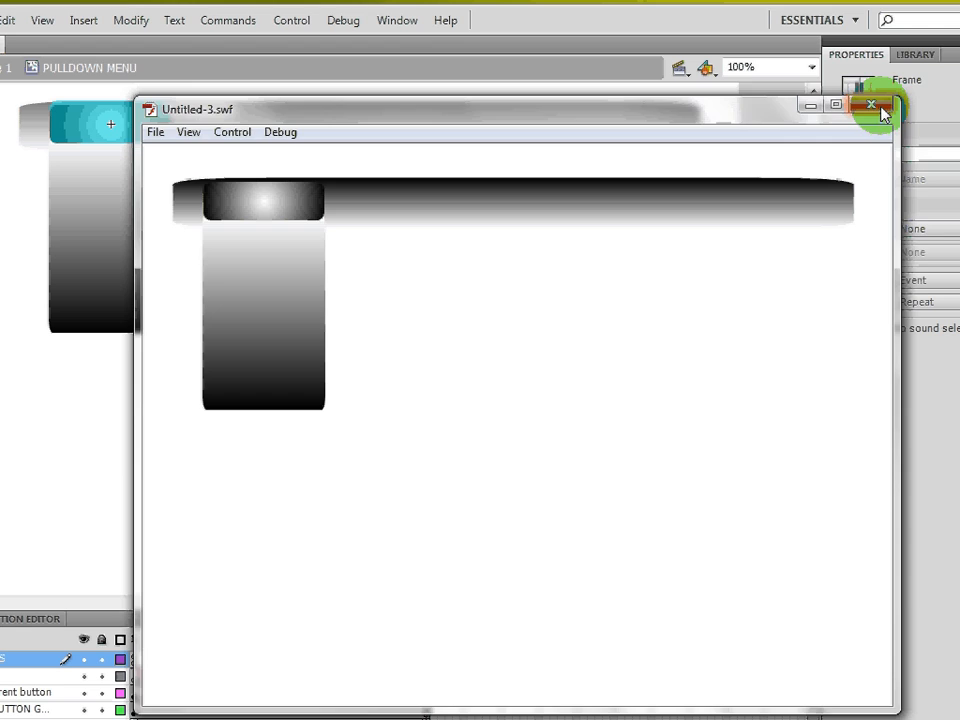
pyautogui.click(871, 106)
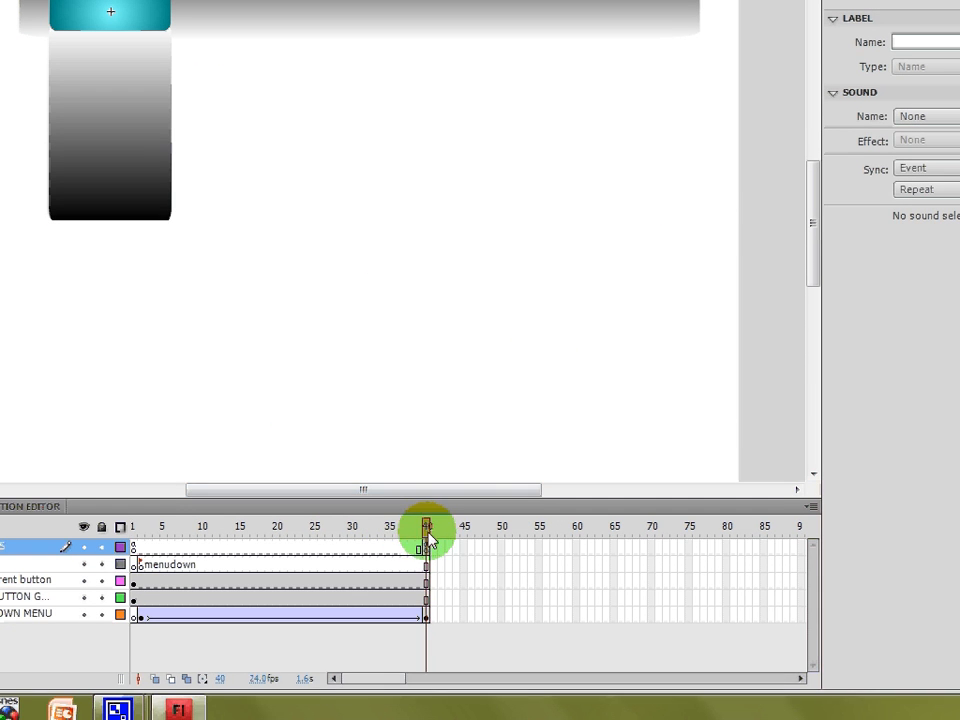
# - Scrub the playhead from frame 40 back to frame 1 to review the dropdown animation
pyautogui.moveTo(421, 556); pyautogui.dragTo(133, 579)
pyautogui.moveTo(190, 540); pyautogui.dragTo(212, 516)
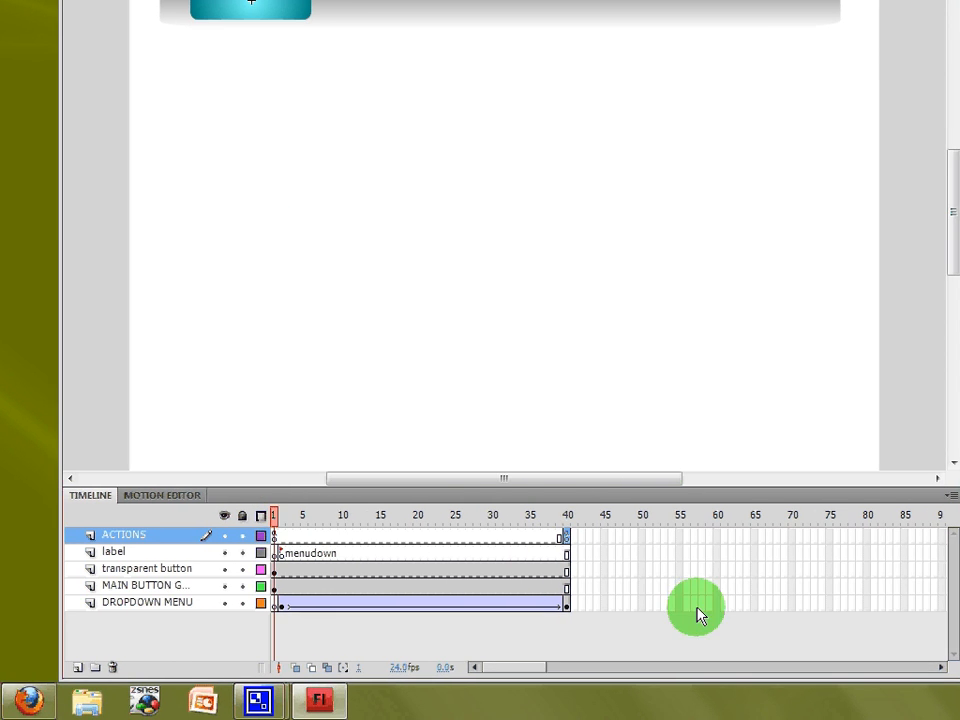